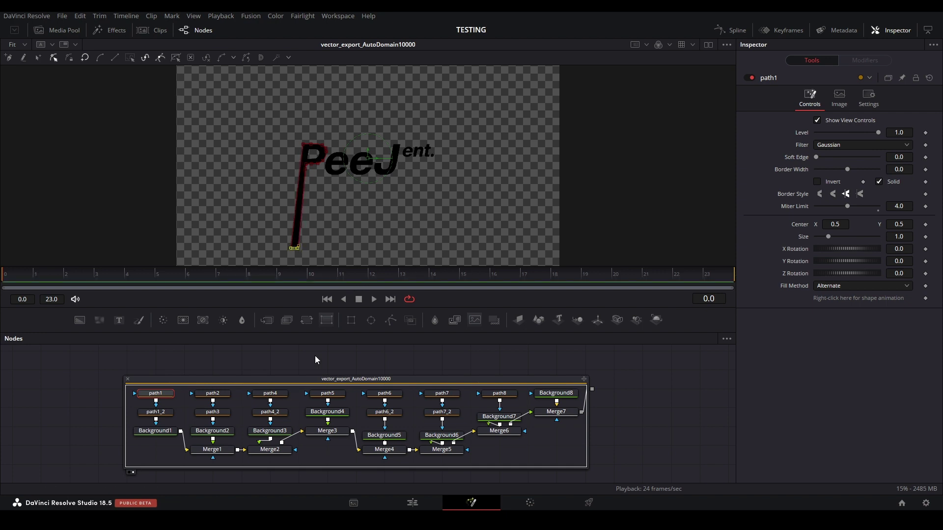
# - Inspect the path4, path2 and path6 outlines of the vector logo group
pyautogui.click(270, 393)
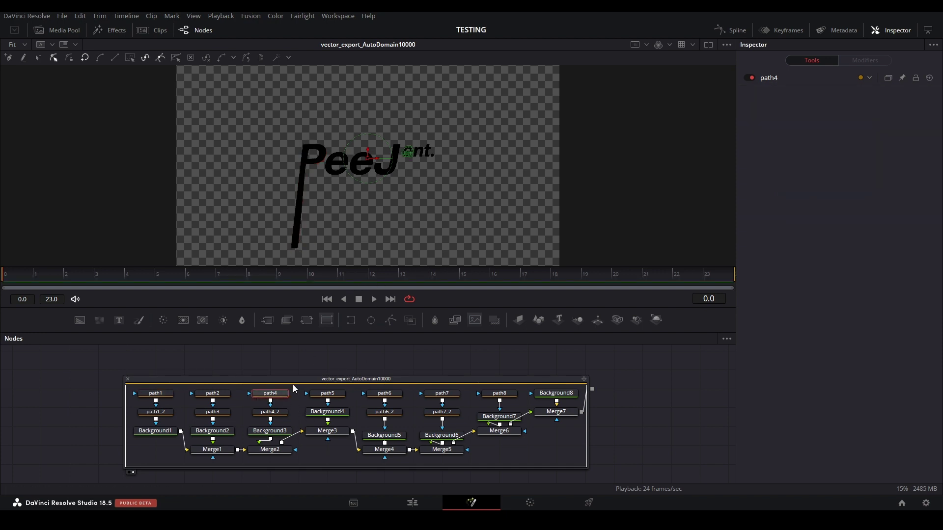
pyautogui.click(213, 393)
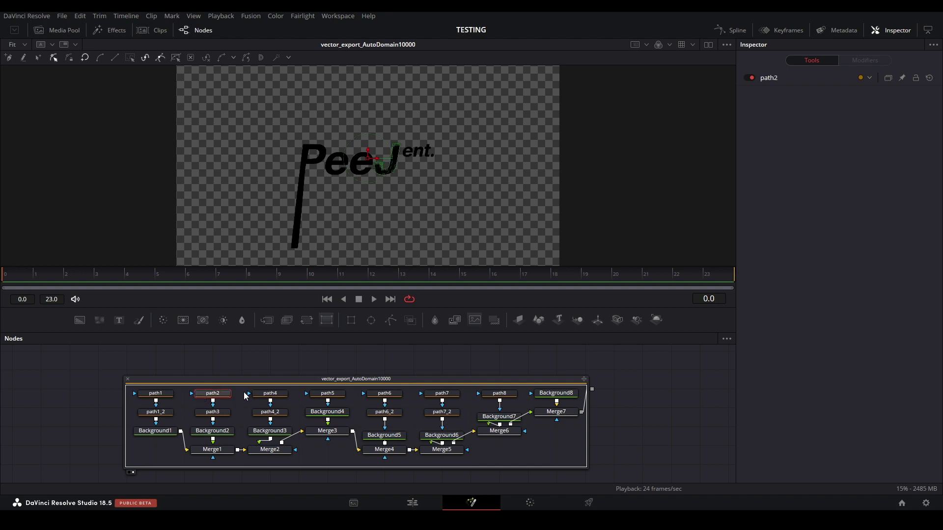
pyautogui.click(397, 394)
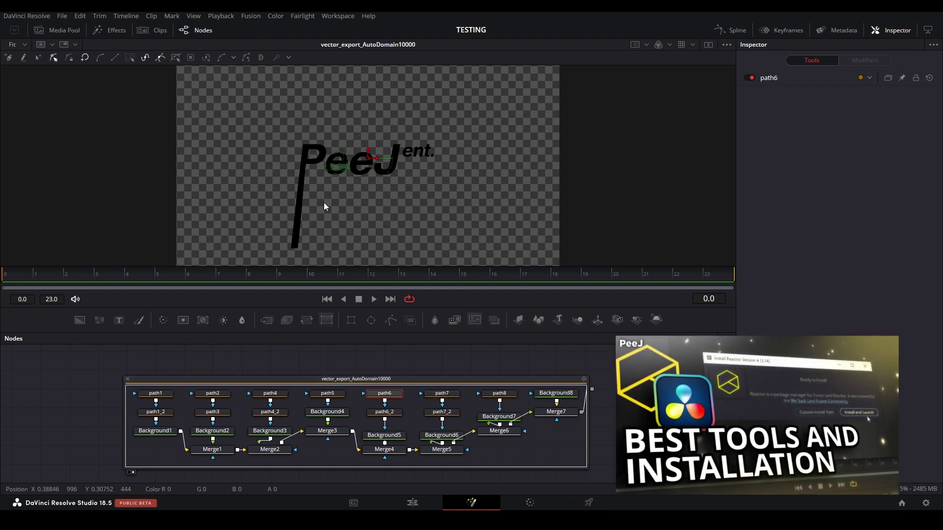
pyautogui.moveTo(323, 202); pyautogui.dragTo(367, 287)
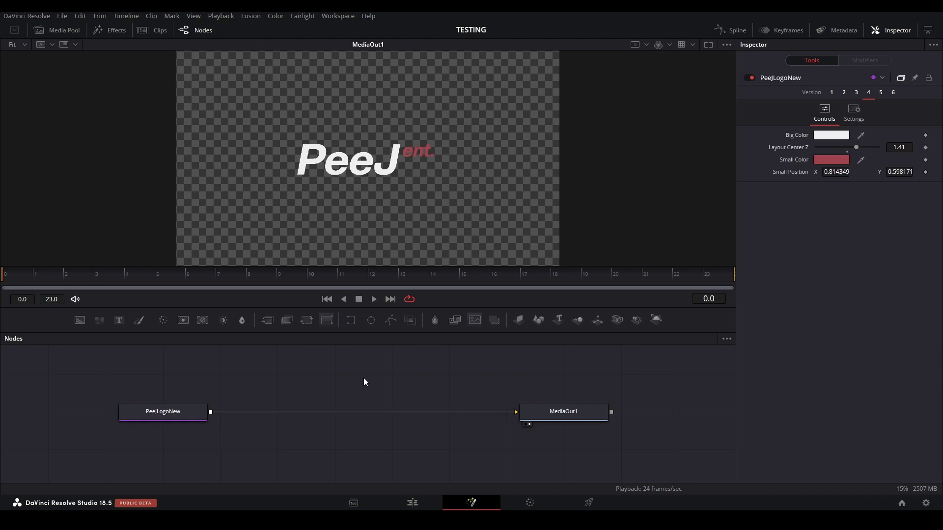
# - Open the Reactor package manager, search its packages for "vector", and close it
pyautogui.click(338, 17)
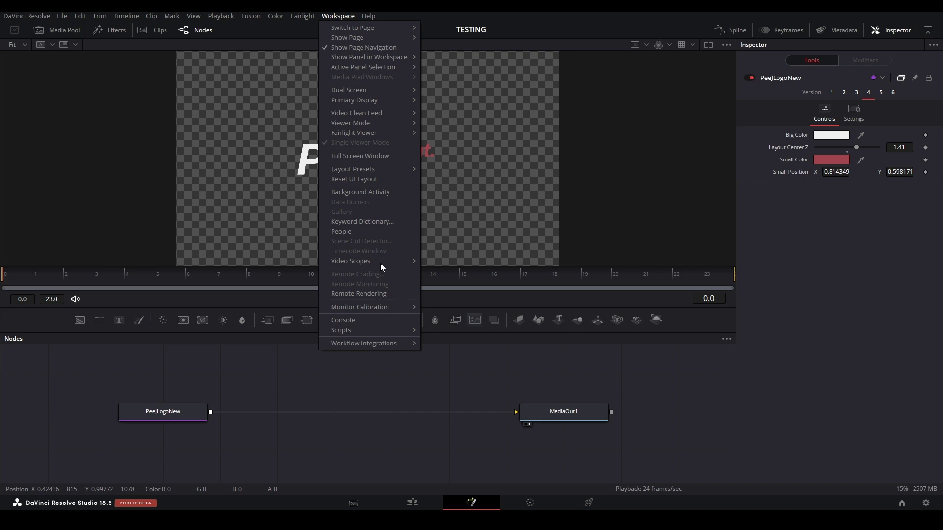
pyautogui.moveTo(374, 333)
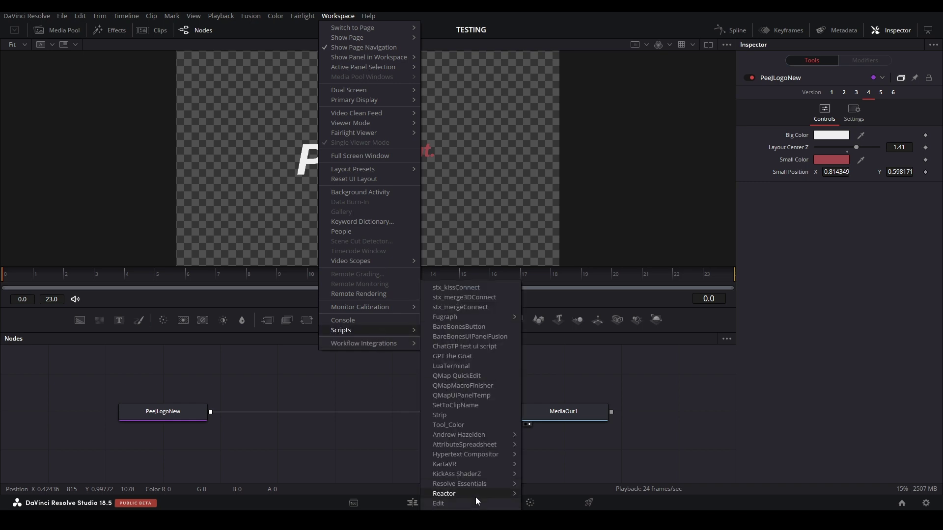
pyautogui.moveTo(476, 497)
pyautogui.click(558, 504)
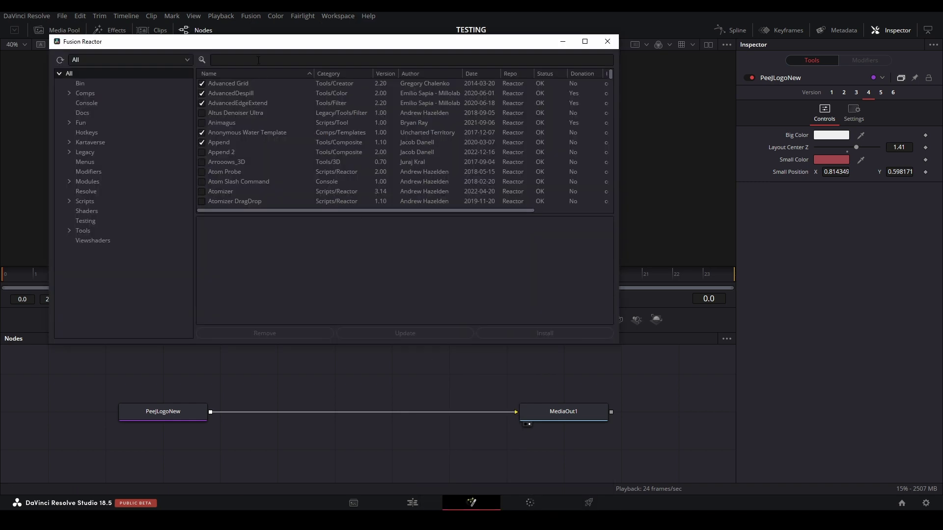
pyautogui.click(241, 60)
pyautogui.write('vector')
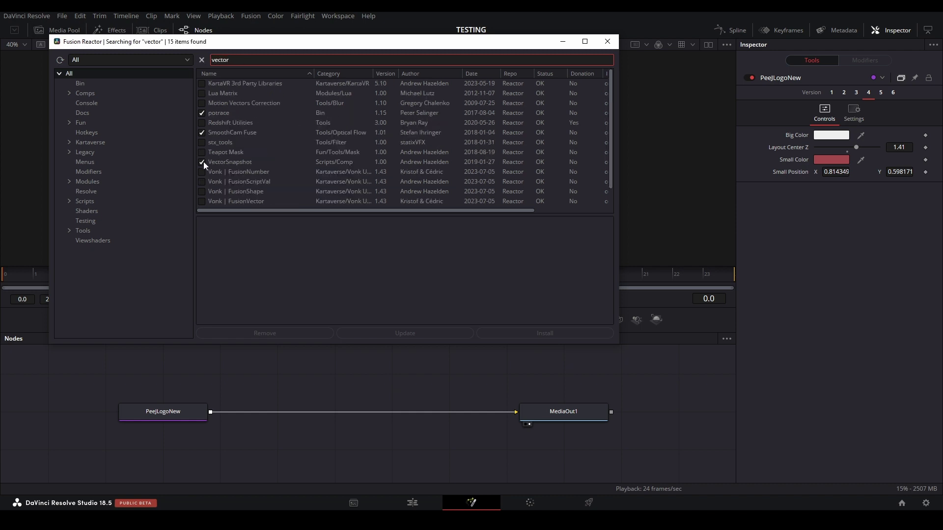
pyautogui.click(615, 43)
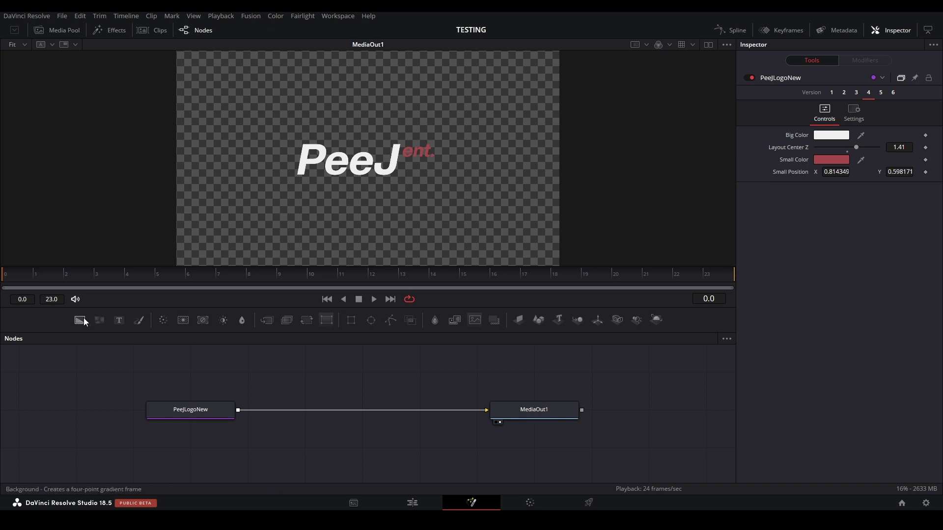
# - Insert a Background node between PeeJLogoNew and MediaOut1, masked by the logo, and set its color to white
pyautogui.moveTo(80, 321); pyautogui.dragTo(516, 417)
pyautogui.moveTo(329, 422); pyautogui.dragTo(386, 421)
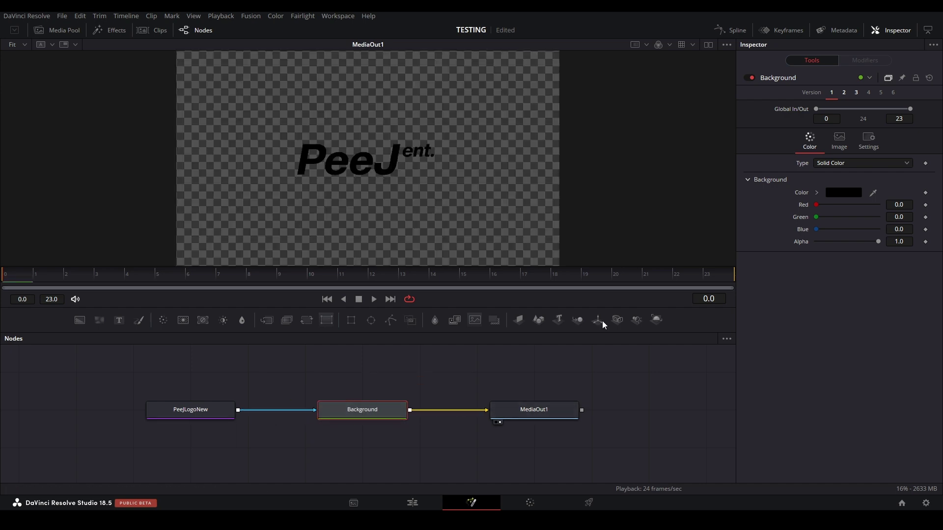
pyautogui.click(817, 195)
pyautogui.moveTo(850, 227); pyautogui.dragTo(786, 189)
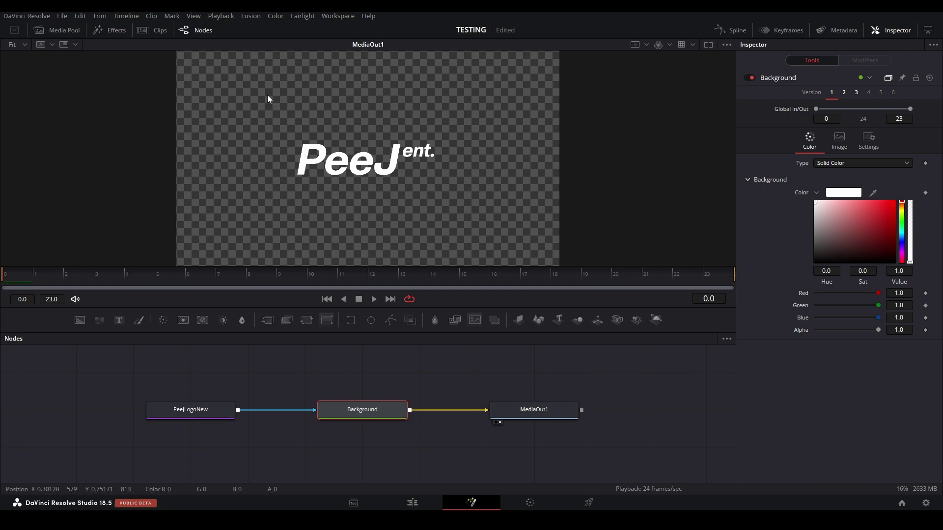
# - Try Luminance as the Background's mask channel with a raised low threshold, and return the channel to Alpha
pyautogui.click(879, 142)
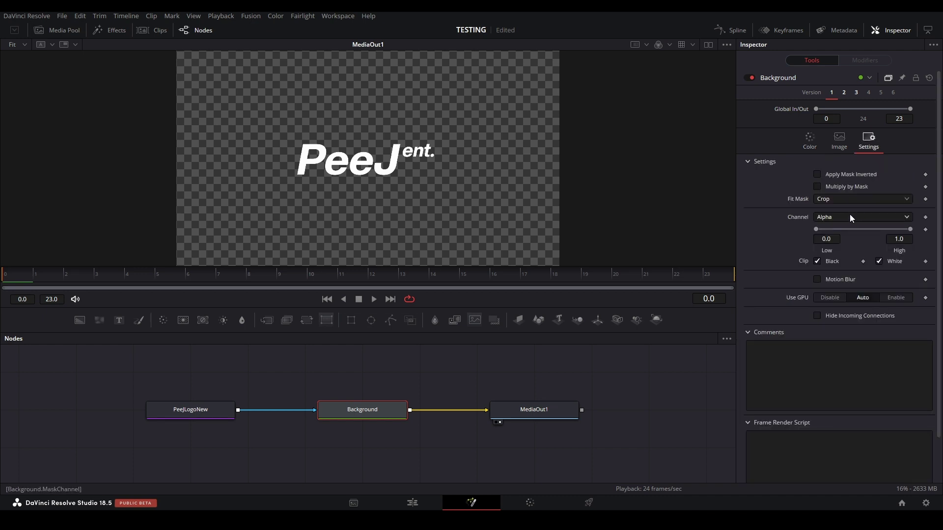
pyautogui.click(850, 217)
pyautogui.click(853, 283)
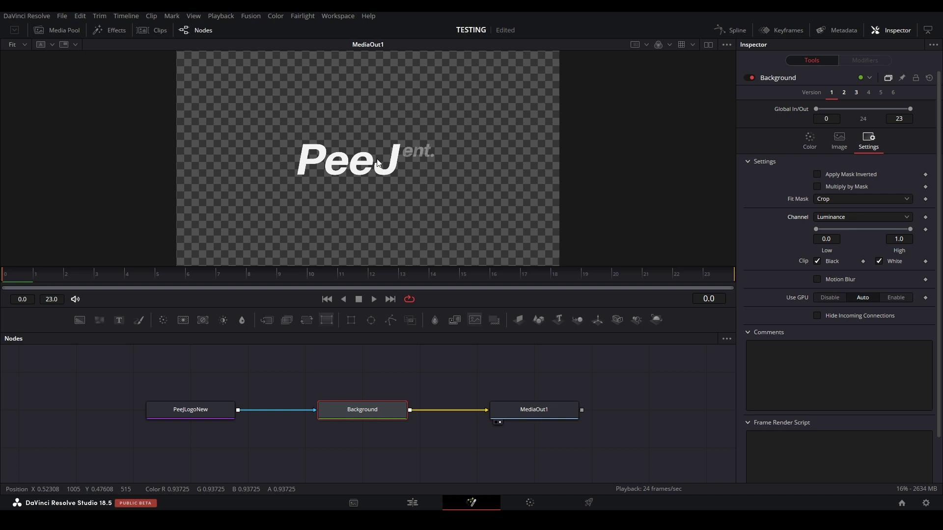
pyautogui.moveTo(817, 230); pyautogui.dragTo(842, 230)
pyautogui.hotkey('ctrl', 'z')
pyautogui.hotkey('ctrl', 'z')
pyautogui.click(886, 219)
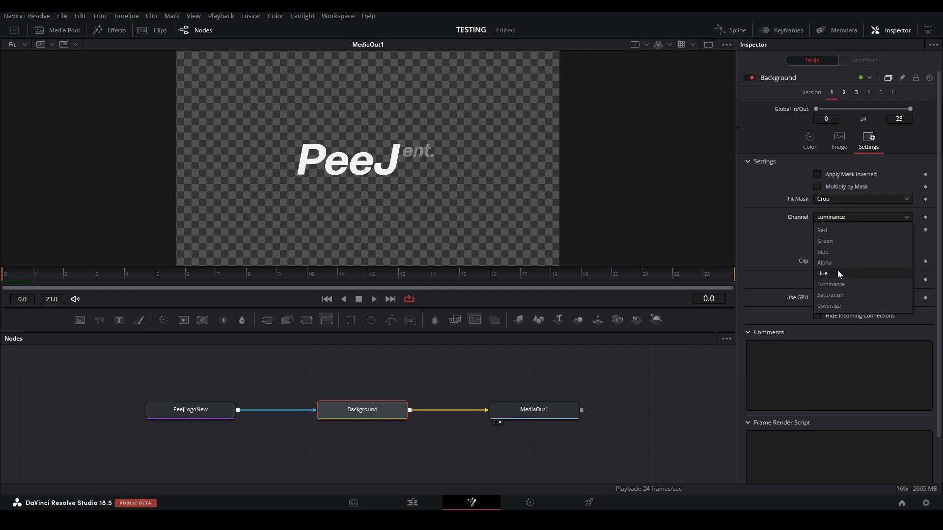
pyautogui.click(827, 262)
pyautogui.click(450, 378)
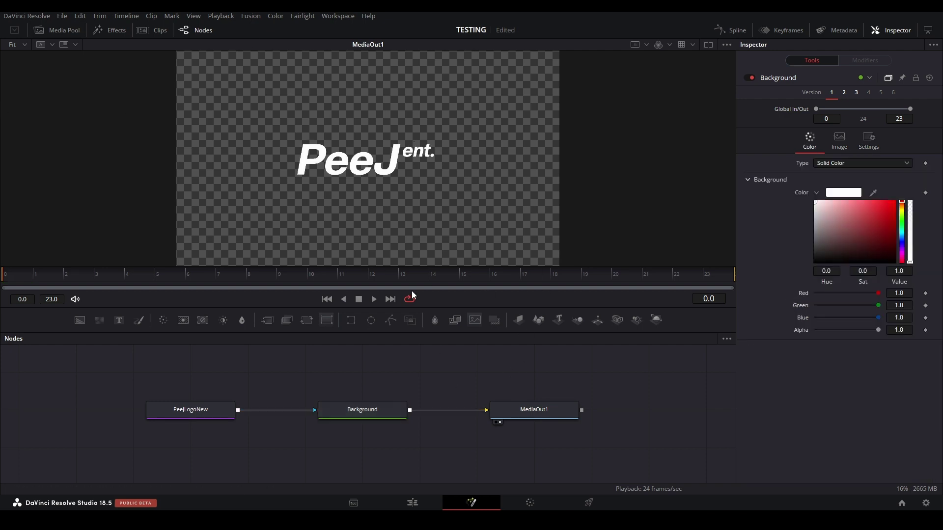
# - Show MediaOut1 in two side-by-side viewers and add an Auto Domain node after the Background node
pyautogui.click(528, 423)
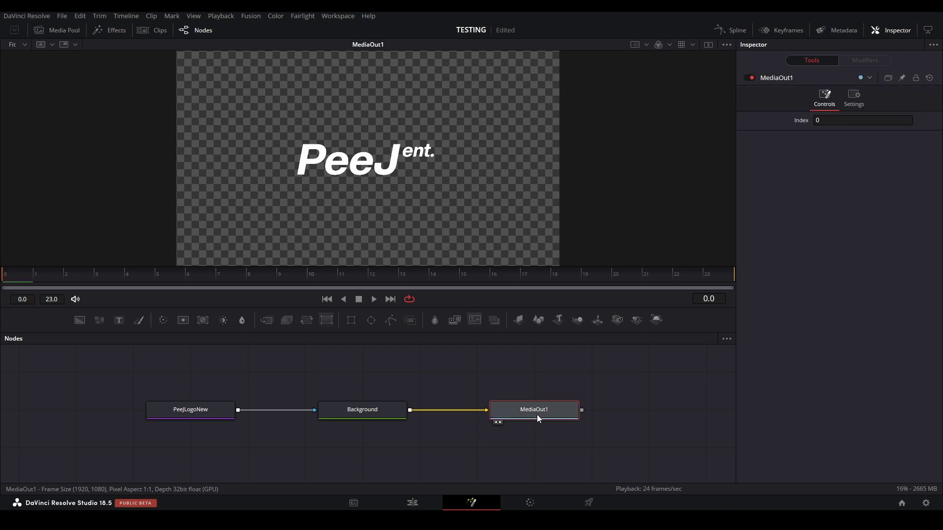
pyautogui.click(709, 45)
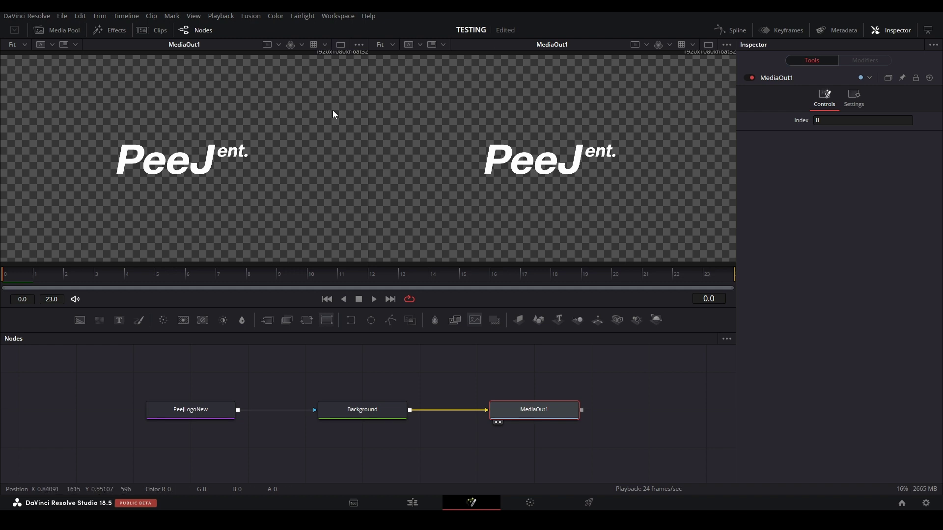
pyautogui.moveTo(374, 414); pyautogui.dragTo(327, 414)
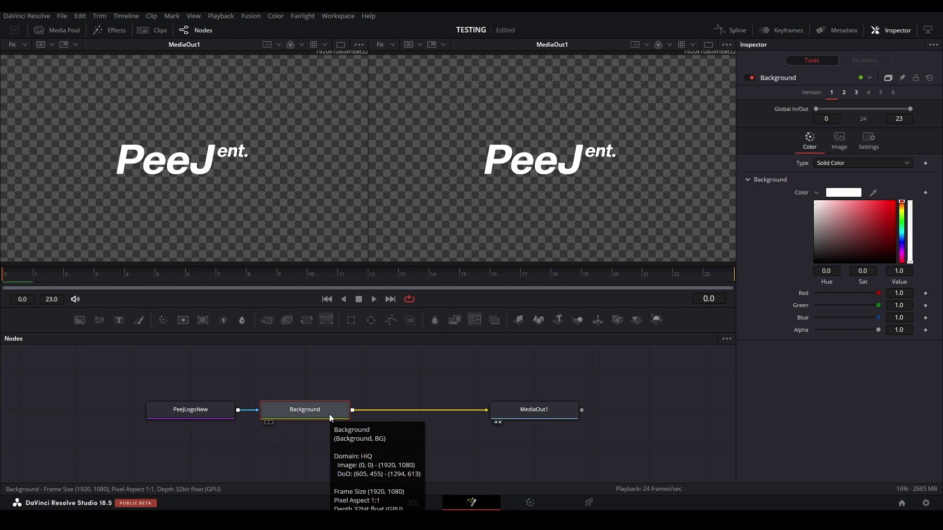
pyautogui.hotkey('shift', 'space')
pyautogui.write('auto')
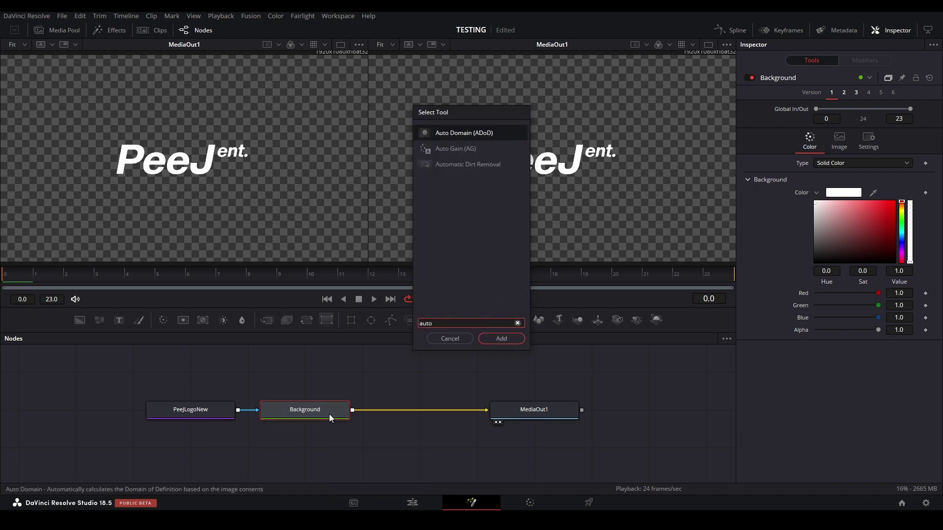
pyautogui.press('Return')
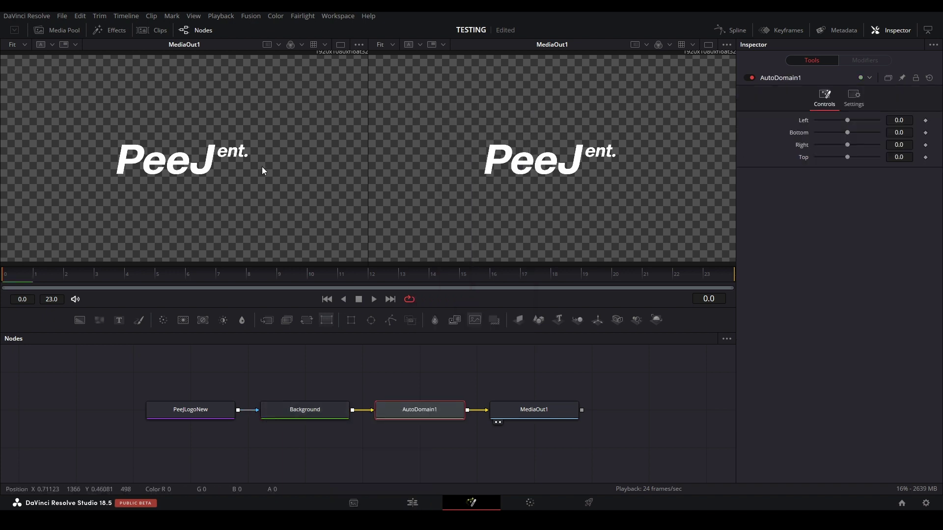
pyautogui.moveTo(98, 119); pyautogui.dragTo(265, 194)
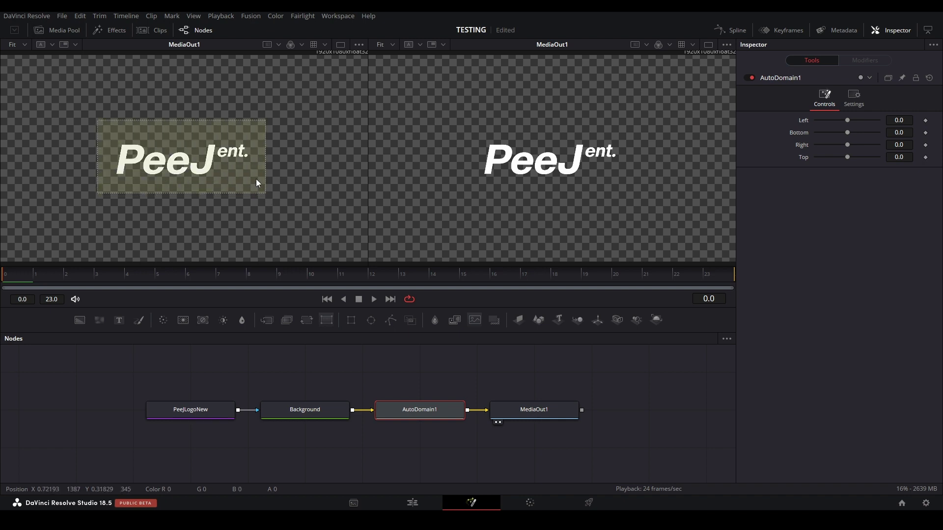
pyautogui.moveTo(183, 143); pyautogui.dragTo(215, 200)
pyautogui.moveTo(178, 143)
pyautogui.mouseDown()
pyautogui.moveTo(115, 113)
pyautogui.moveTo(95, 132)
pyautogui.moveTo(55, 116)
pyautogui.mouseUp()
pyautogui.hotkey('ctrl', 'f')
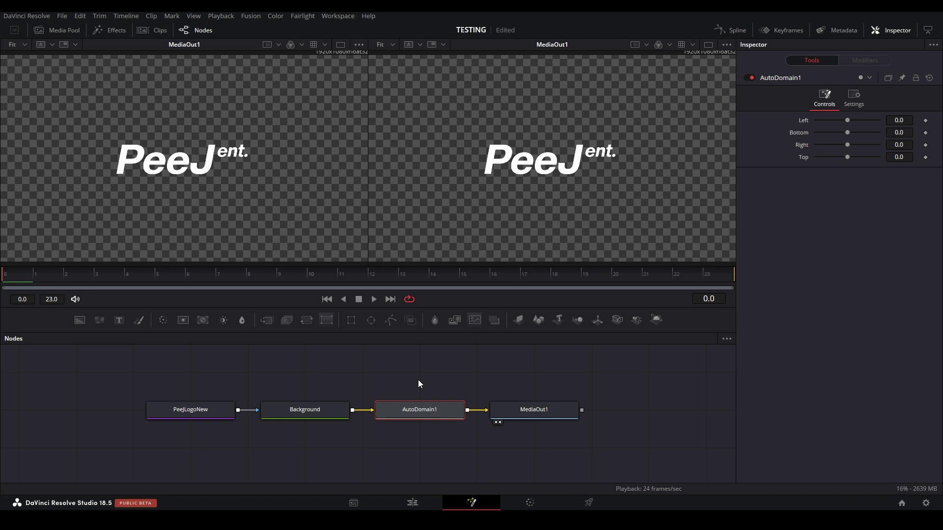
# - Show AutoDomain1 in both viewers and save the project
pyautogui.press('1')
pyautogui.press('2')
pyautogui.hotkey('ctrl', 's')
# - Find and run the VectorSnapshot script on the selected AutoDomain1 node
pyautogui.hotkey('shift', 'space')
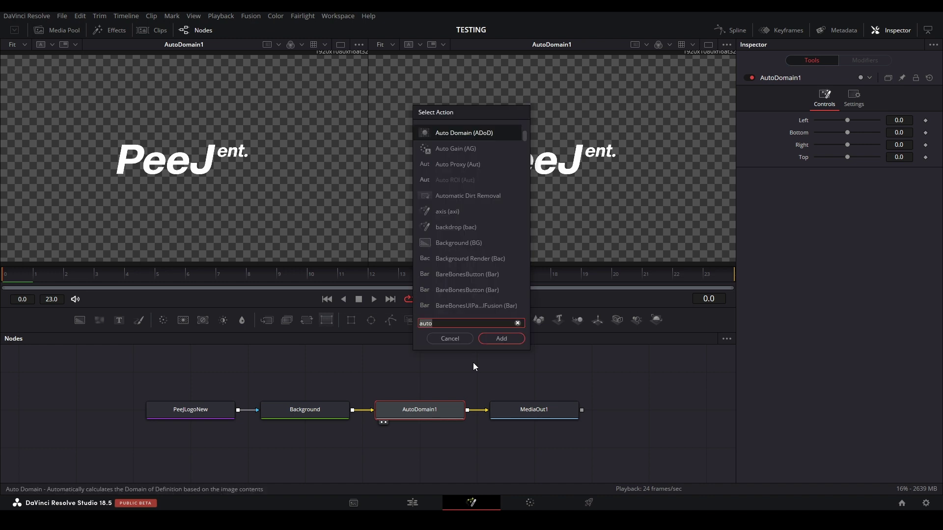
pyautogui.press('BackSpace')
pyautogui.press('BackSpace')
pyautogui.press('BackSpace')
pyautogui.press('BackSpace')
pyautogui.write('vector')
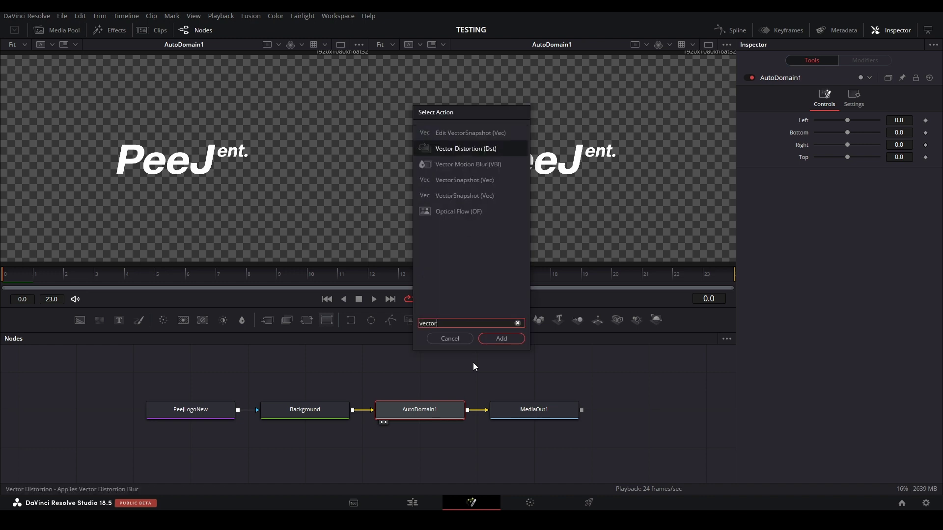
pyautogui.press('Down')
pyautogui.press('Down')
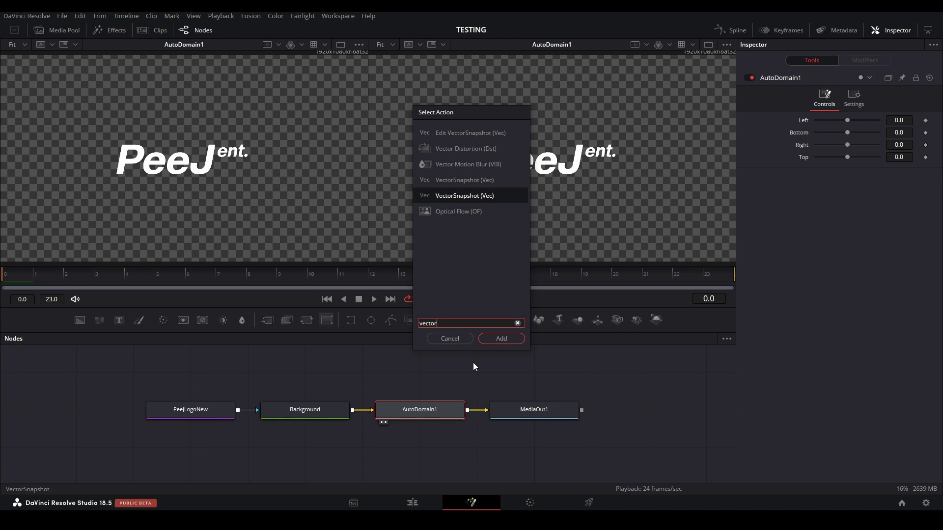
pyautogui.press('Return')
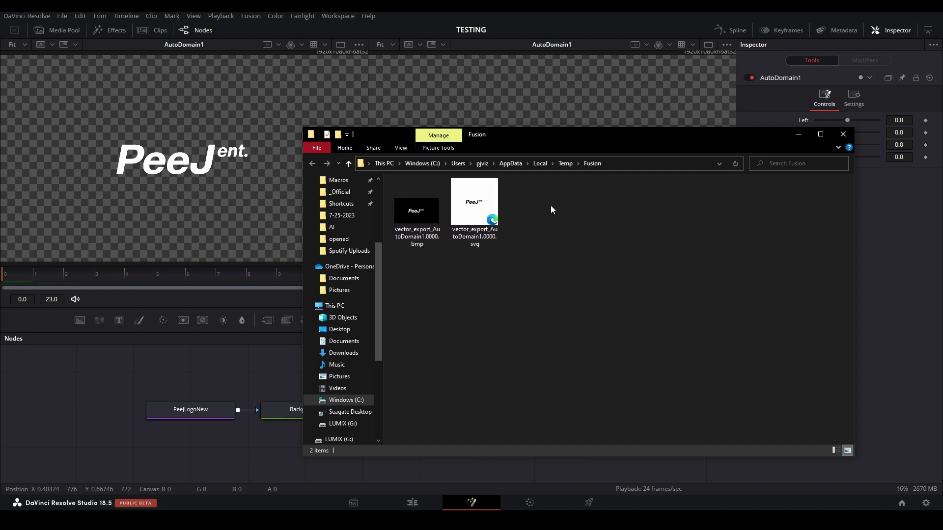
# - Move the exported vector_export_AutoDomain1.0000.svg to the Pictures folder and close the file window
pyautogui.click(486, 199)
pyautogui.click(537, 232)
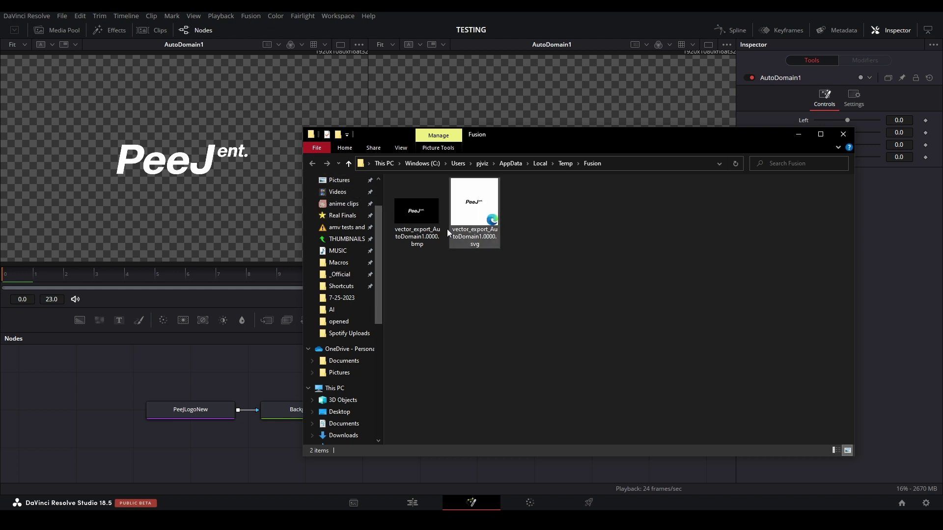
pyautogui.scroll(1, 349, 273)
pyautogui.moveTo(472, 216); pyautogui.dragTo(339, 227)
pyautogui.click(843, 134)
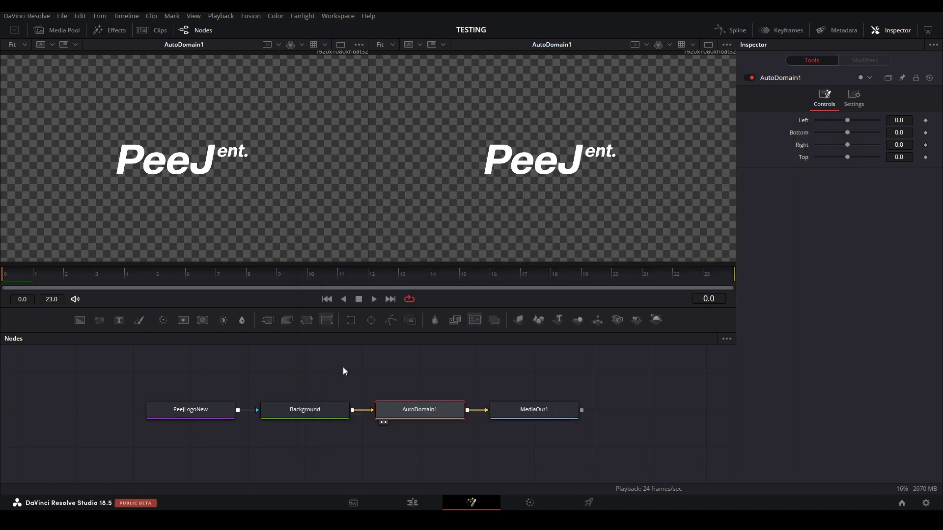
# - Return to a single viewer and import vector_export_AutoDomain1.0000.svg from Pictures, accepting the offered image size with a 2560 width
pyautogui.scroll(2, 305, 399)
pyautogui.hotkey('ctrl', 'shift', 'v')
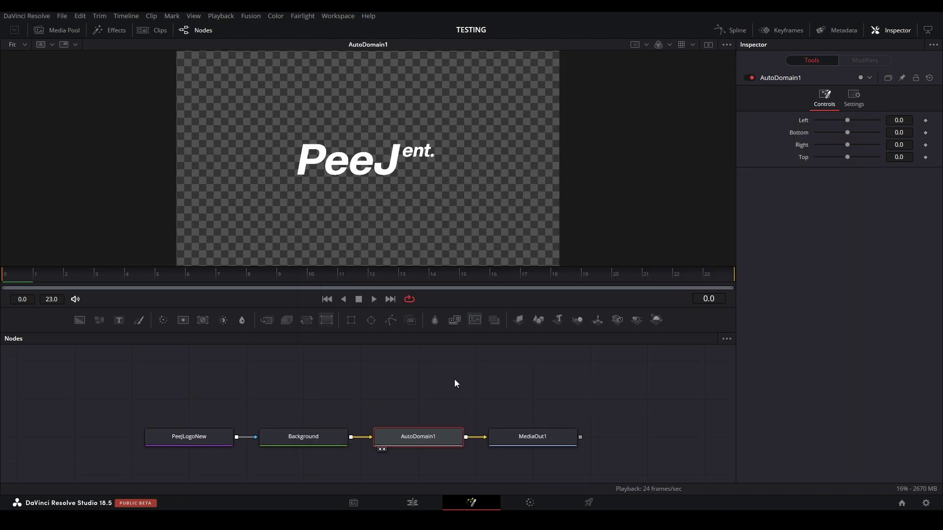
pyautogui.click(253, 20)
pyautogui.moveTo(272, 69)
pyautogui.click(352, 110)
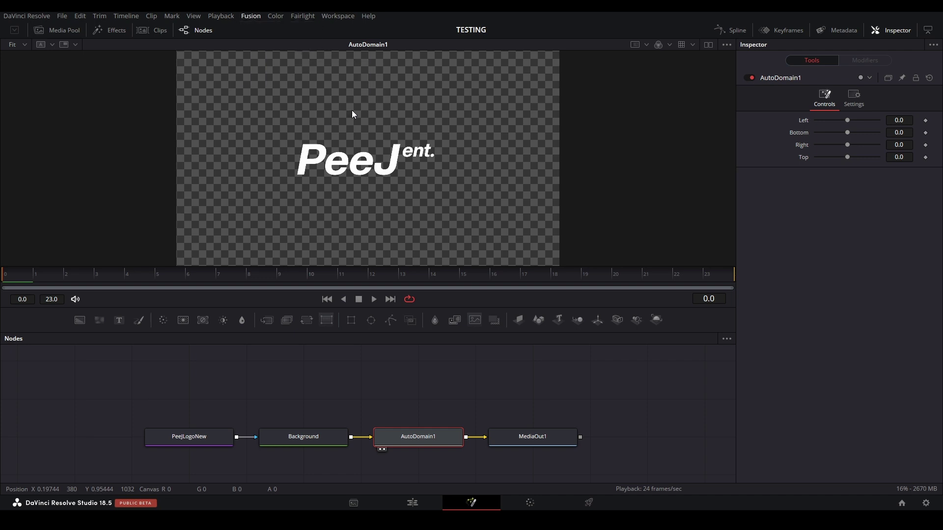
pyautogui.click(41, 124)
pyautogui.click(227, 223)
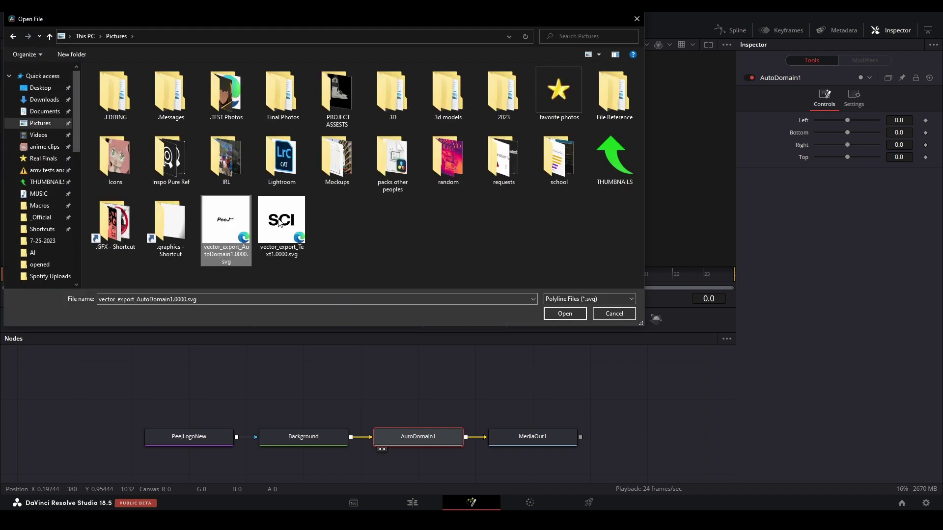
pyautogui.click(562, 314)
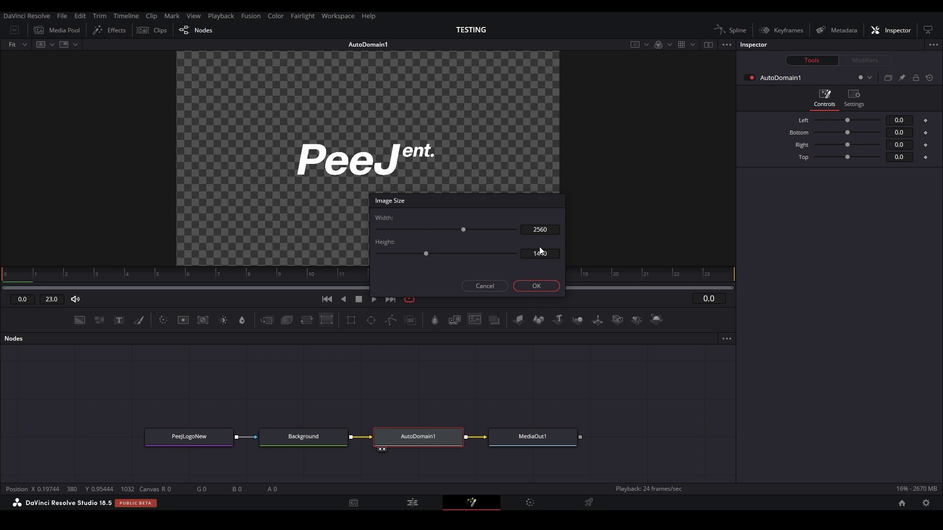
pyautogui.click(534, 288)
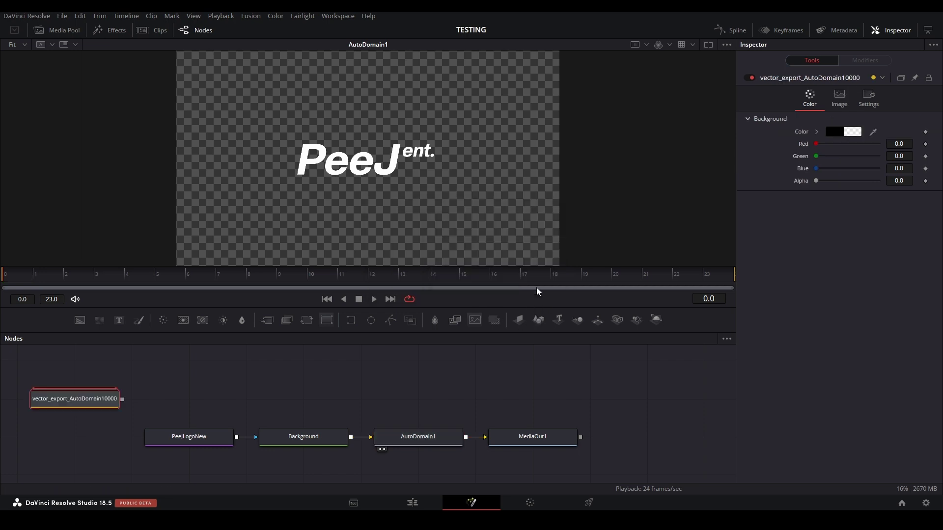
# - Place the imported vector group node above the Background node and show it in the viewer
pyautogui.click(324, 361)
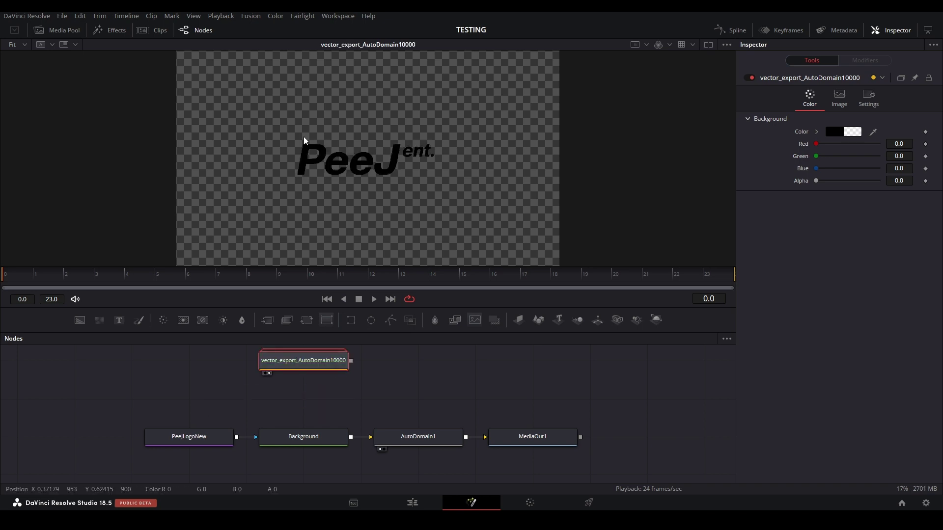
pyautogui.moveTo(331, 400); pyautogui.dragTo(304, 470)
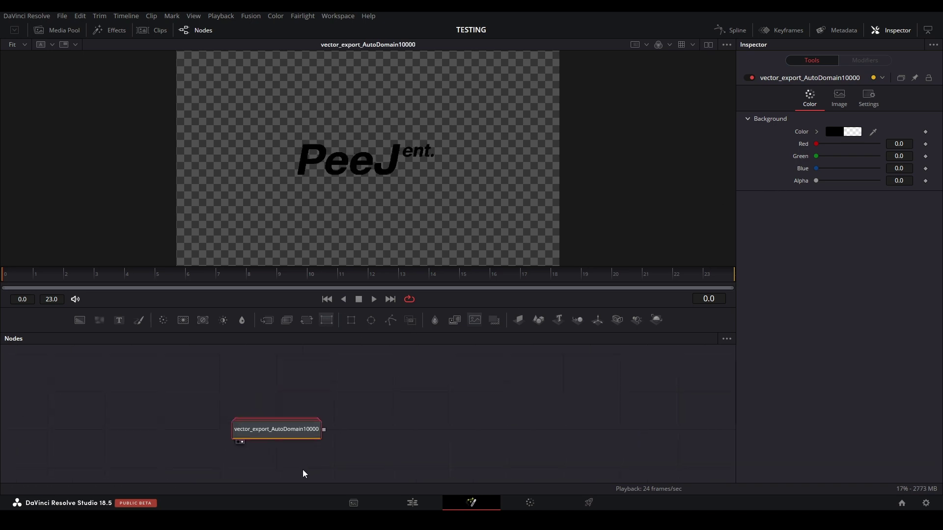
# - Open the imported vector group and view its letter nodes one at a time, from Background1 through Background8
pyautogui.moveTo(300, 434); pyautogui.dragTo(334, 412)
pyautogui.doubleClick(353, 403)
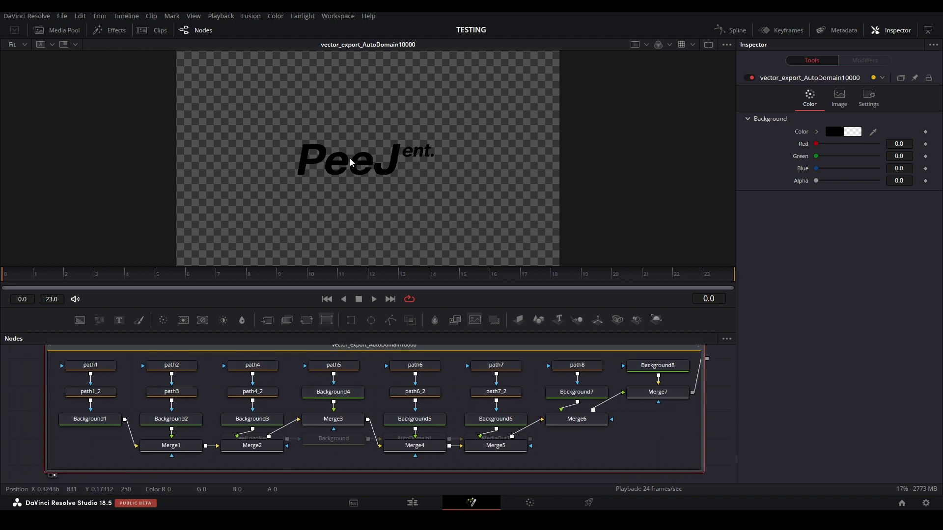
pyautogui.click(90, 419)
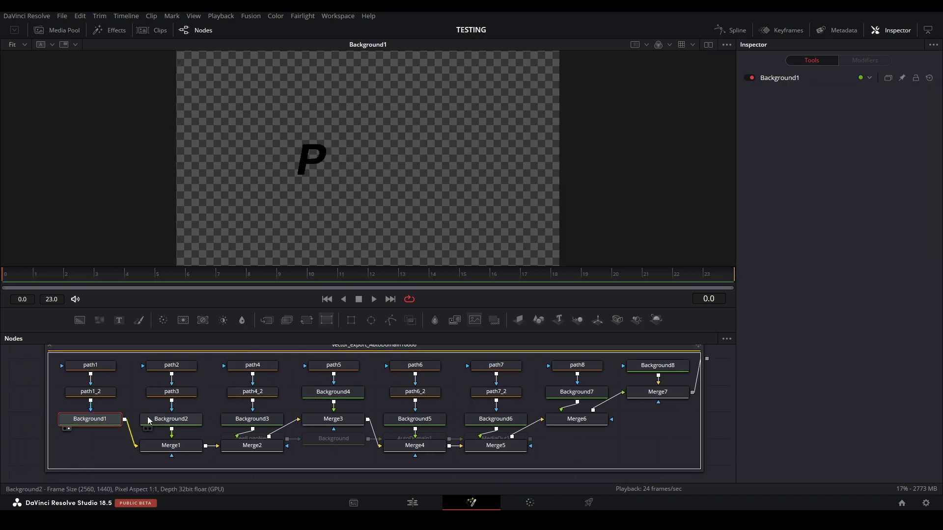
pyautogui.click(171, 419)
pyautogui.click(251, 420)
pyautogui.click(319, 419)
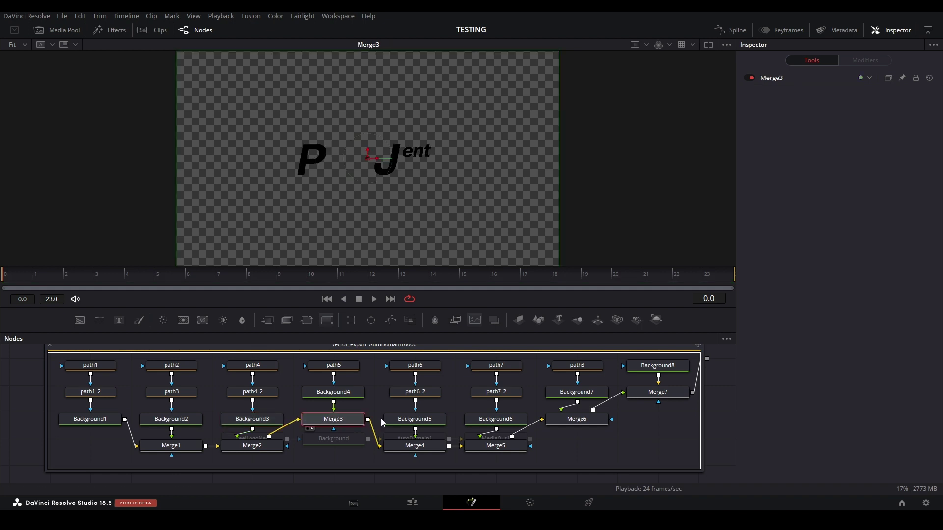
pyautogui.click(410, 421)
pyautogui.click(497, 423)
pyautogui.moveTo(577, 391); pyautogui.dragTo(577, 398)
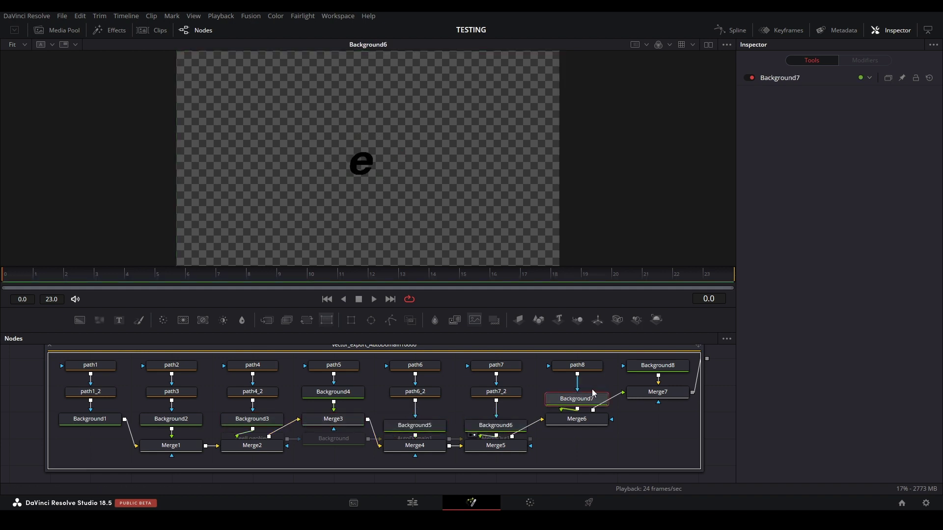
pyautogui.click(657, 365)
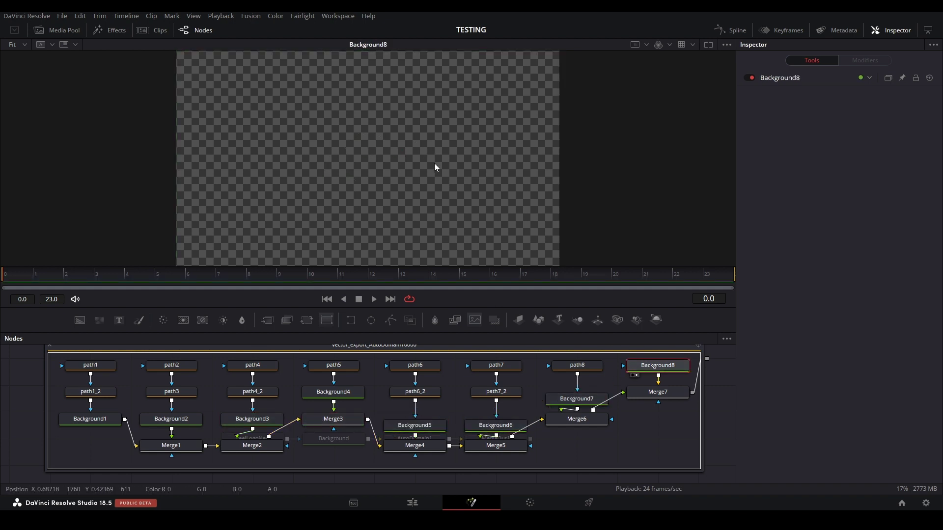
# - Show the whole vector group in the viewer again, collapse it, and place it above the original logo chain
pyautogui.click(459, 347)
pyautogui.moveTo(470, 377); pyautogui.dragTo(472, 396)
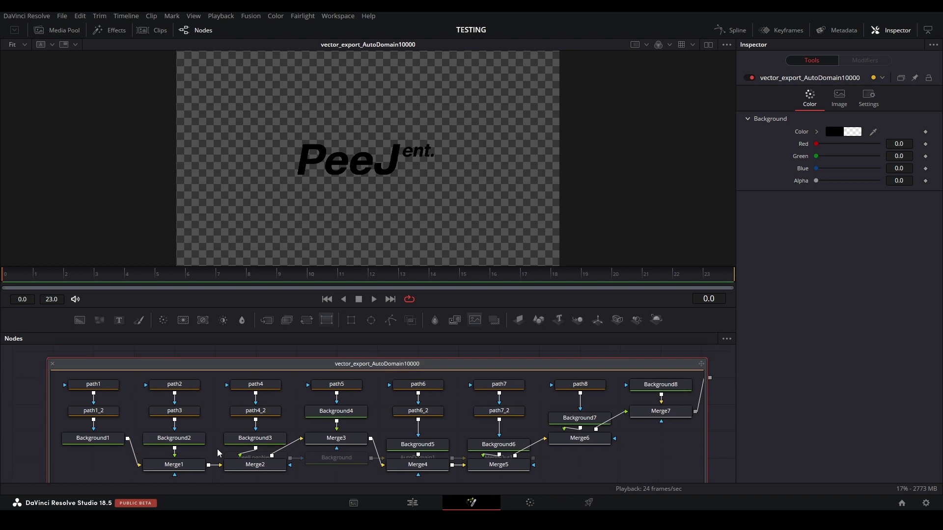
pyautogui.click(53, 364)
pyautogui.moveTo(380, 380); pyautogui.dragTo(300, 390)
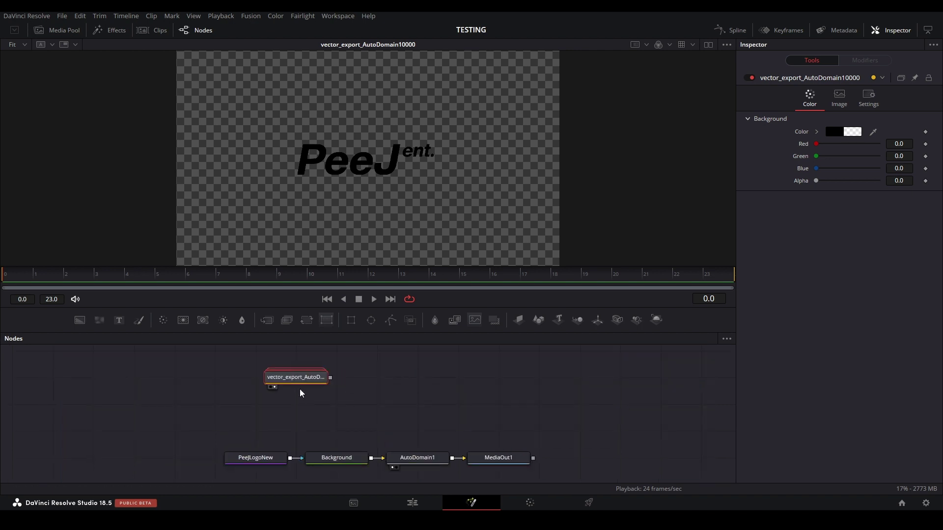
# - Add a white Background node masked by the vector group, and follow it with a Transform node set to size 1.548
pyautogui.click(79, 320)
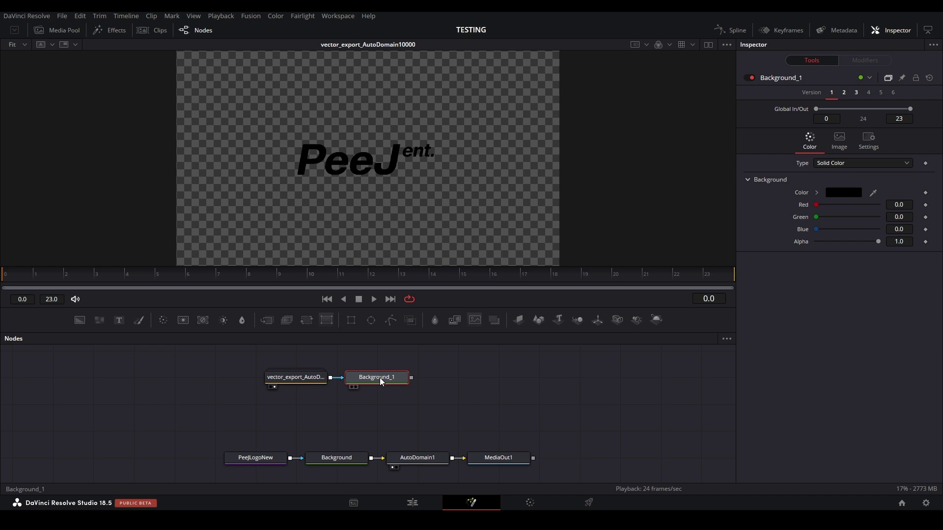
pyautogui.press('1')
pyautogui.click(816, 193)
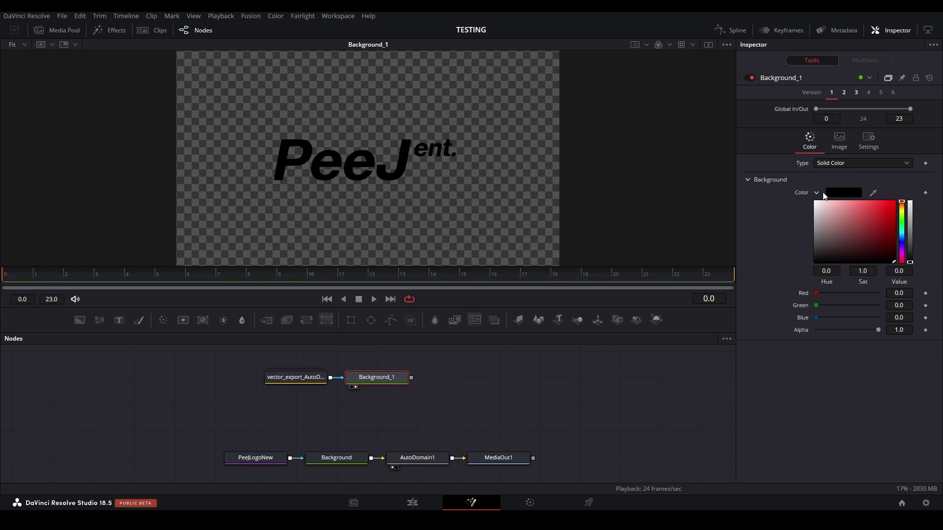
pyautogui.click(815, 202)
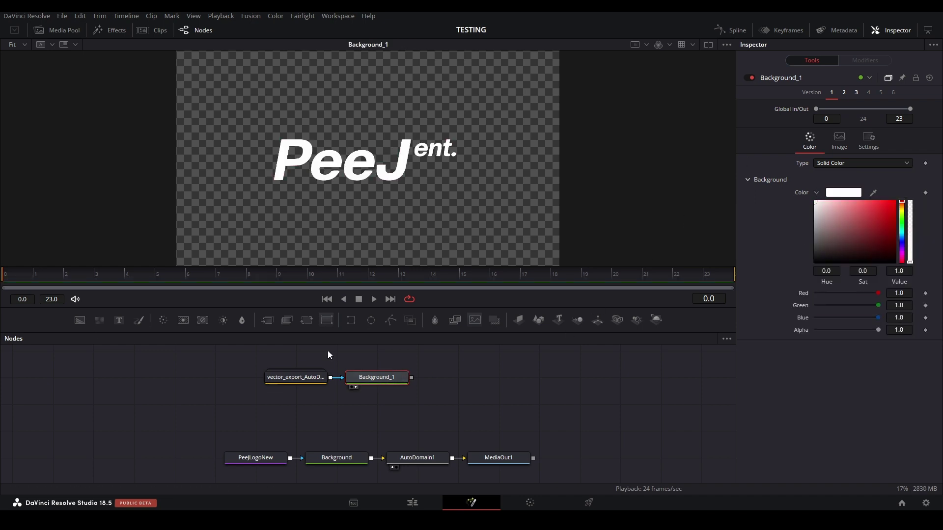
pyautogui.moveTo(307, 321); pyautogui.dragTo(491, 379)
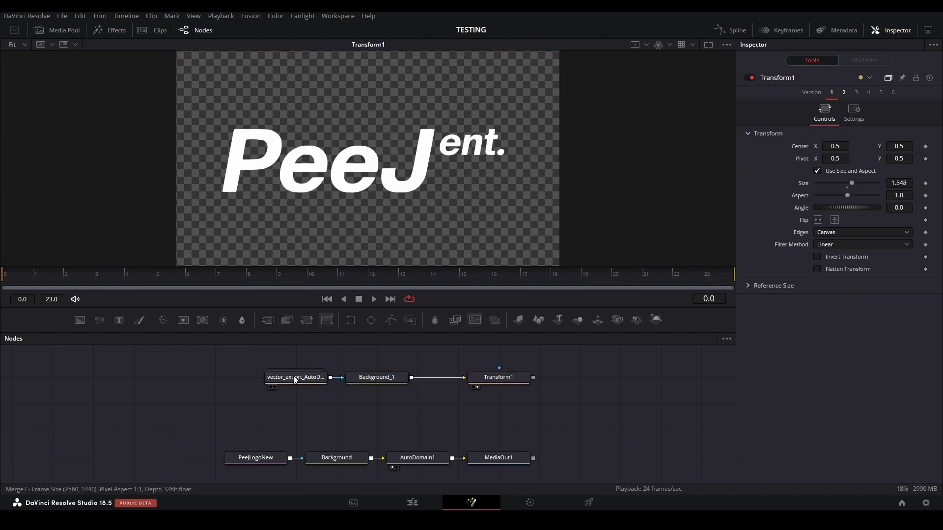
# - Reopen the vector group, show it in the viewer, and try stretching the lower points of path1's P outline downward
pyautogui.doubleClick(295, 378)
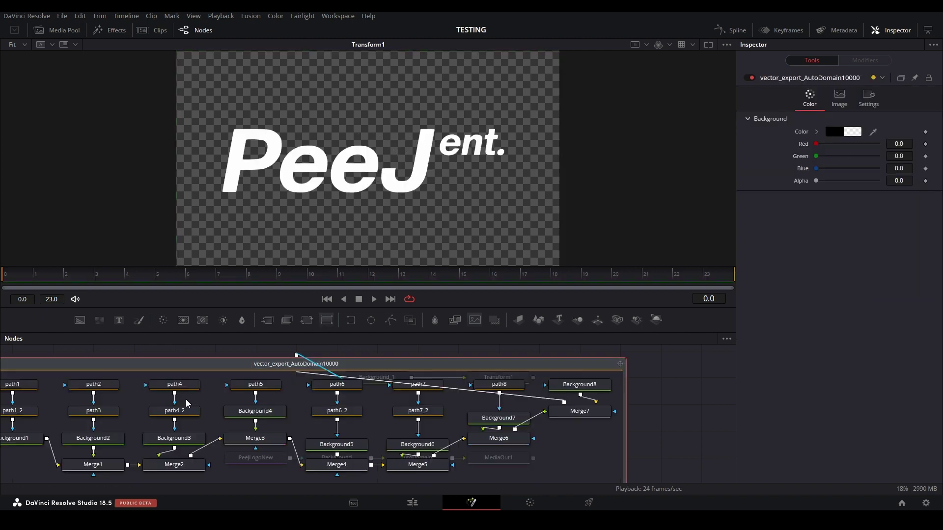
pyautogui.click(150, 382)
pyautogui.moveTo(264, 202); pyautogui.dragTo(258, 276)
pyautogui.click(436, 363)
pyautogui.press('1')
pyautogui.click(105, 383)
pyautogui.scroll(3, 296, 176)
pyautogui.scroll(2, 296, 177)
pyautogui.scroll(-4, 373, 163)
pyautogui.scroll(-2, 365, 162)
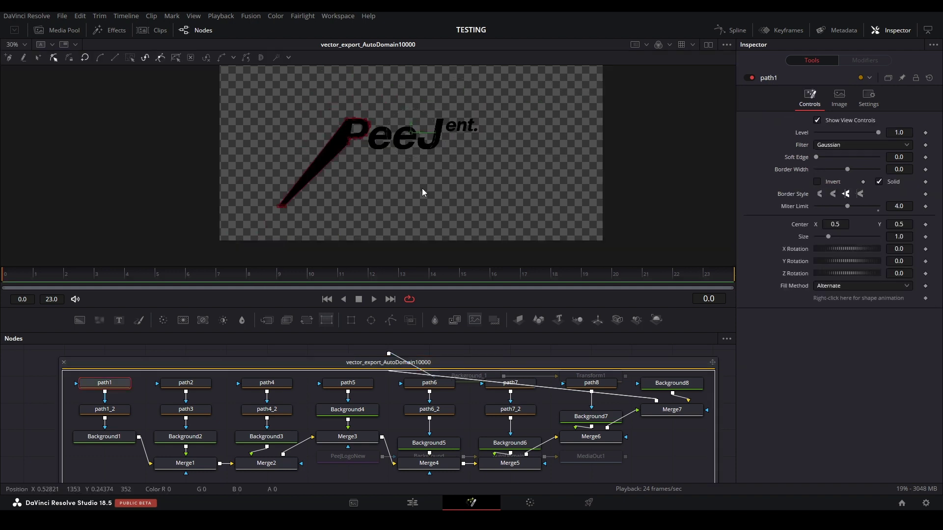
# - Undo the test distortions of the P outline and collapse the vector group
pyautogui.hotkey('ctrl', 'z')
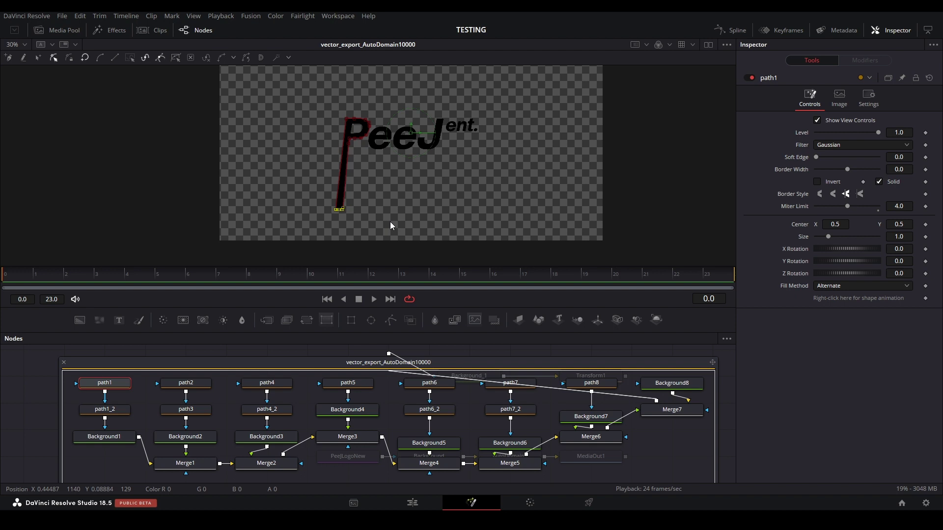
pyautogui.hotkey('ctrl', 'shift', 'z')
pyautogui.hotkey('ctrl', 'z')
pyautogui.hotkey('ctrl', 'z')
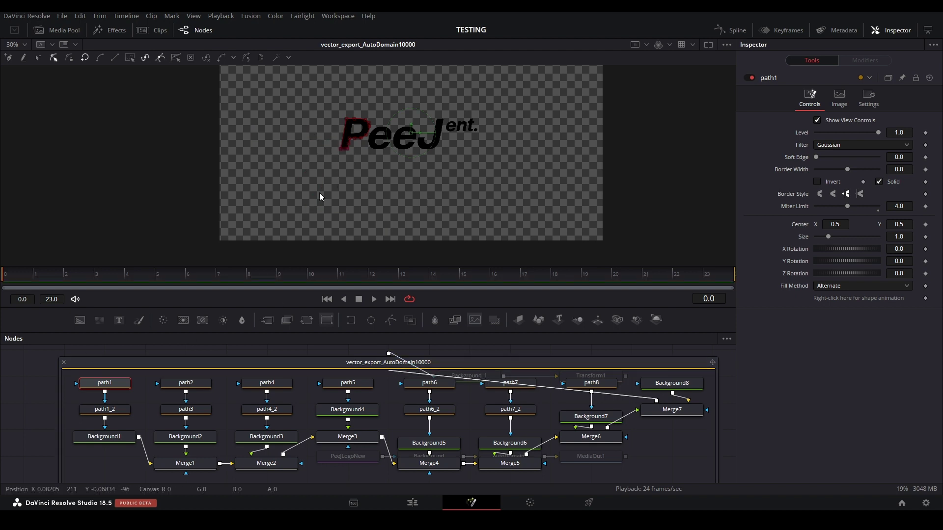
pyautogui.moveTo(383, 139); pyautogui.dragTo(356, 172)
pyautogui.moveTo(375, 405); pyautogui.dragTo(269, 398)
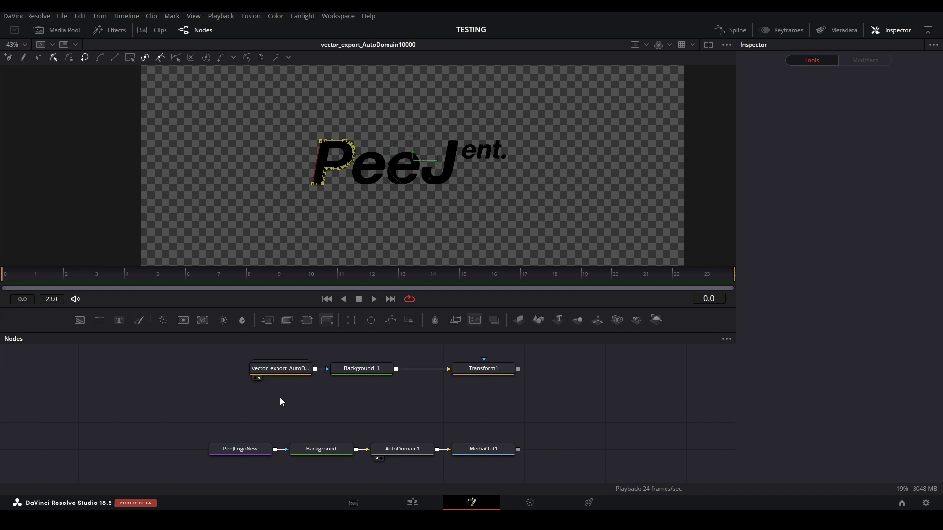